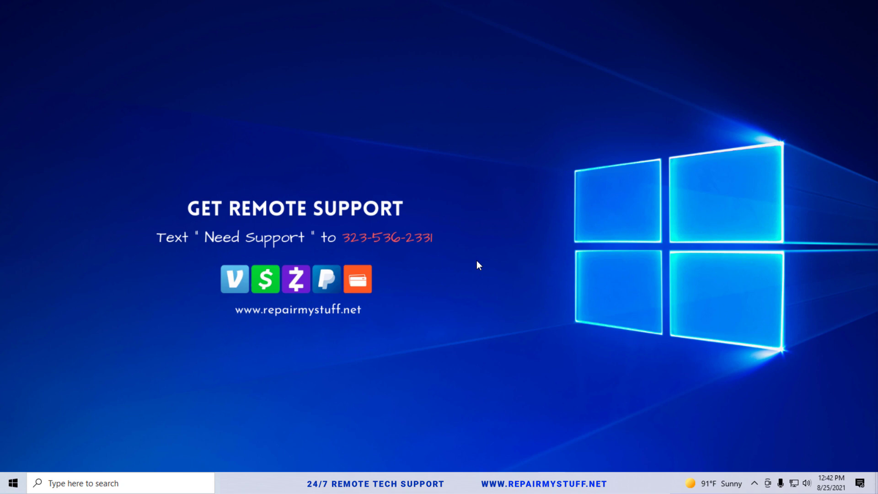
Search 'advanced system' to open System Properties and centre its window on screen
{"action": "left_click", "coordinate": [95, 483]}
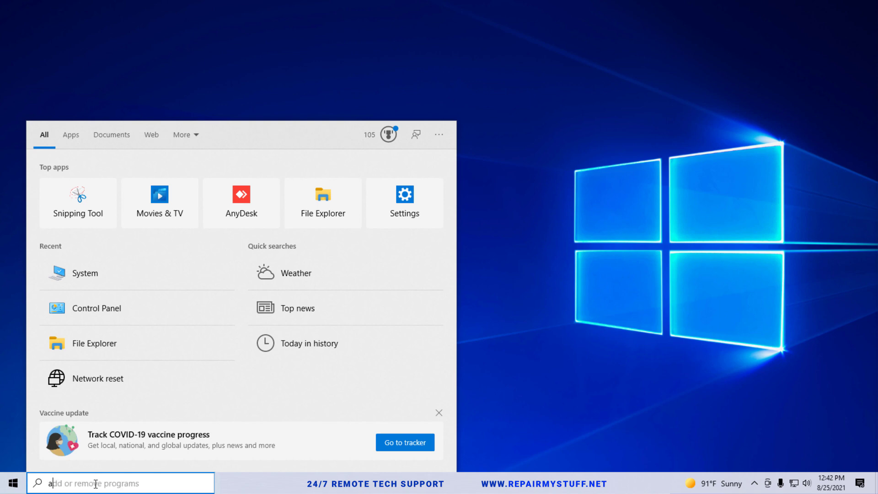
{"action": "type", "text": "advanced system"}
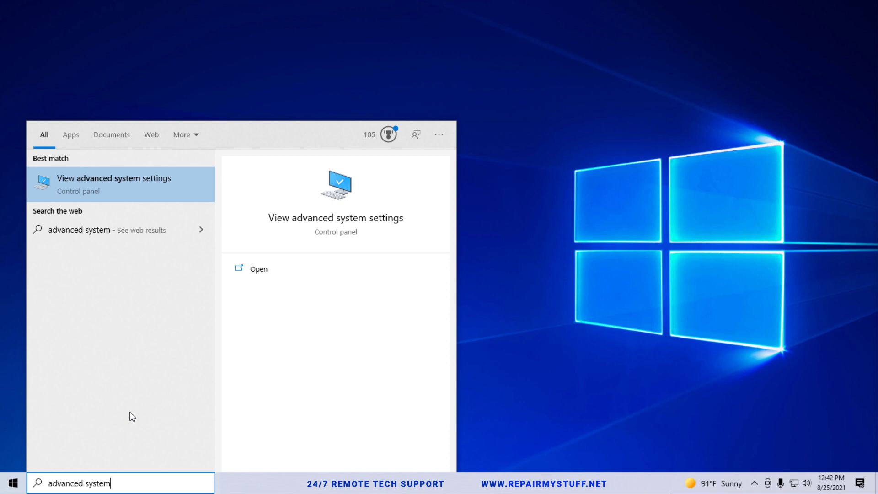
{"action": "left_click", "coordinate": [89, 188]}
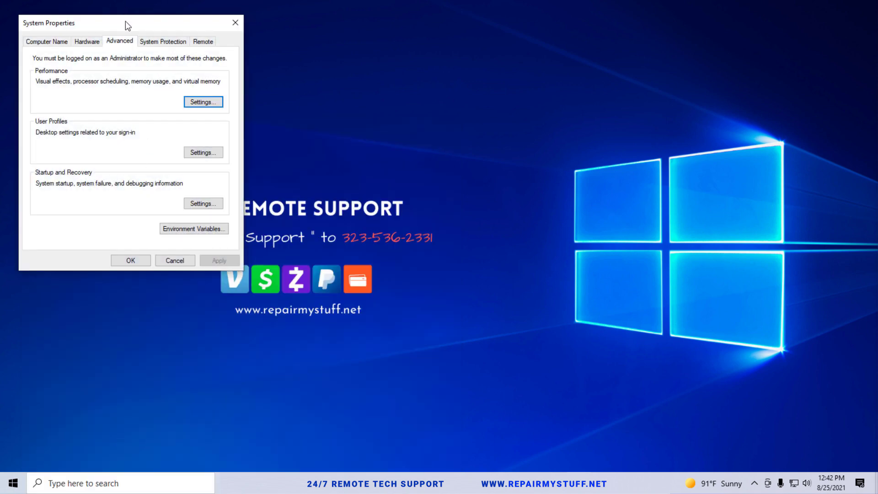
{"action": "left_click_drag", "start_coordinate": [126, 22], "coordinate": [390, 83]}
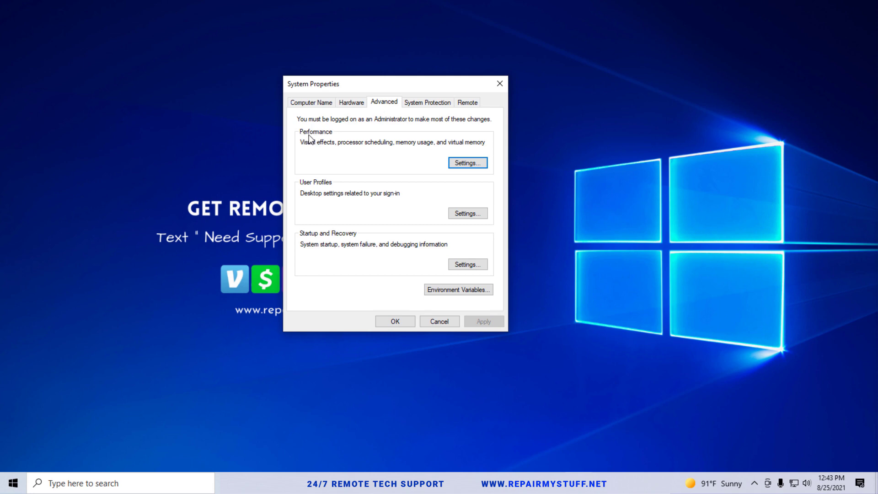
Open Performance Options over System Properties and show its Advanced page with the paging file total
{"action": "left_click", "coordinate": [473, 164]}
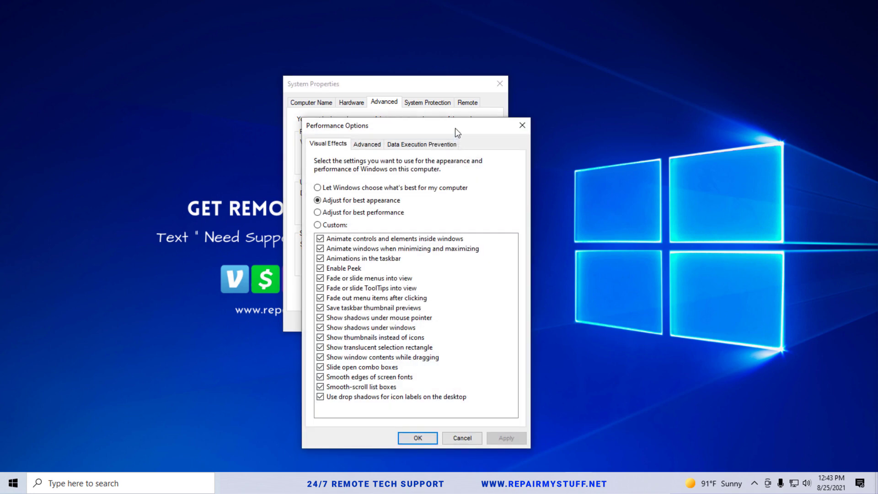
{"action": "left_click_drag", "start_coordinate": [455, 128], "coordinate": [436, 84]}
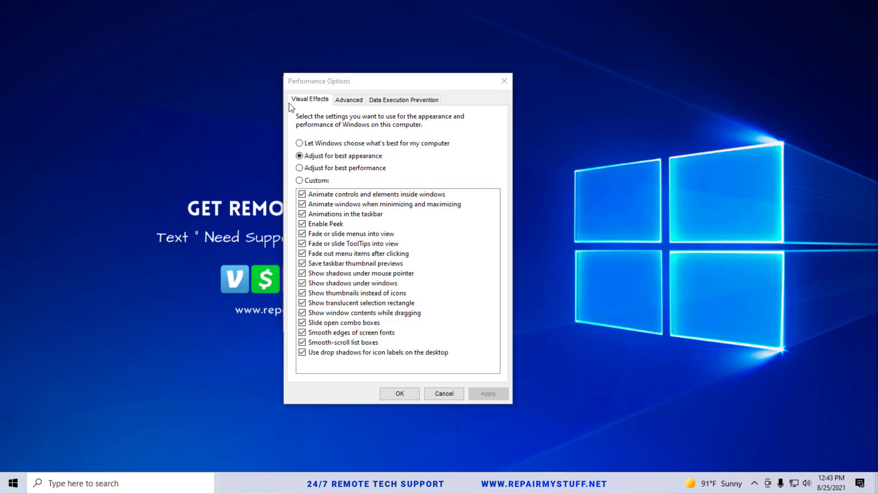
{"action": "left_click", "coordinate": [349, 99]}
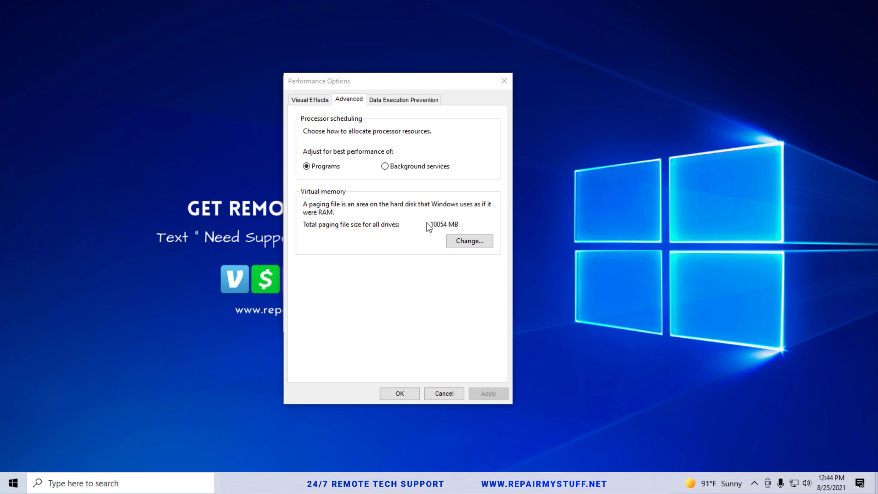
Open Virtual Memory settings and uncheck automatic paging file management for all drives
{"action": "left_click", "coordinate": [469, 240]}
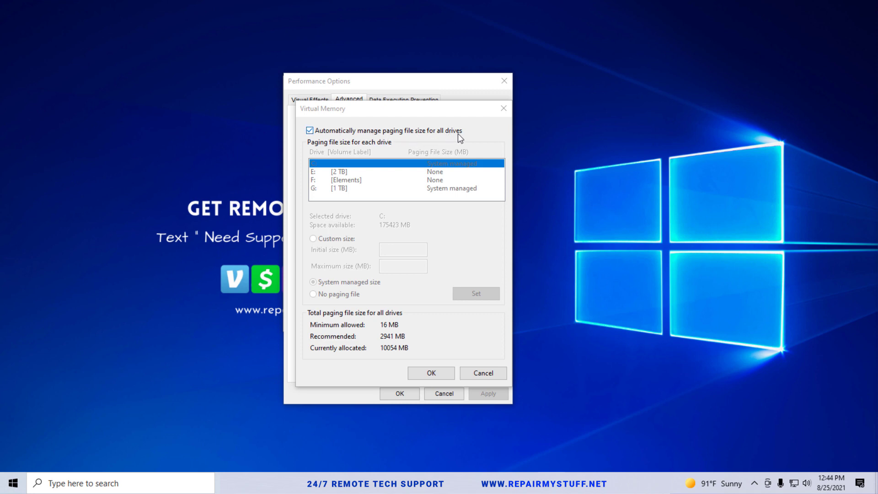
{"action": "left_click", "coordinate": [338, 132]}
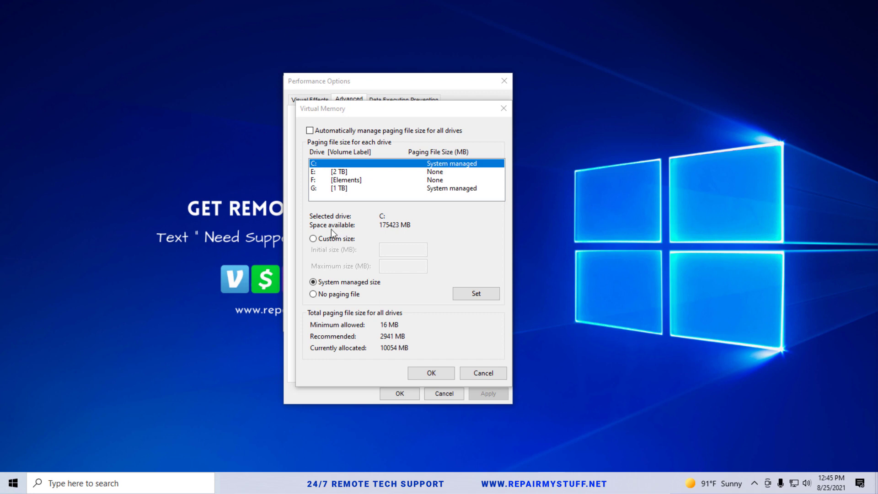
Give drive C: a custom paging file of 2941 MB initial and 2941 MB maximum, and confirm
{"action": "left_click", "coordinate": [313, 239]}
{"action": "left_click", "coordinate": [393, 249]}
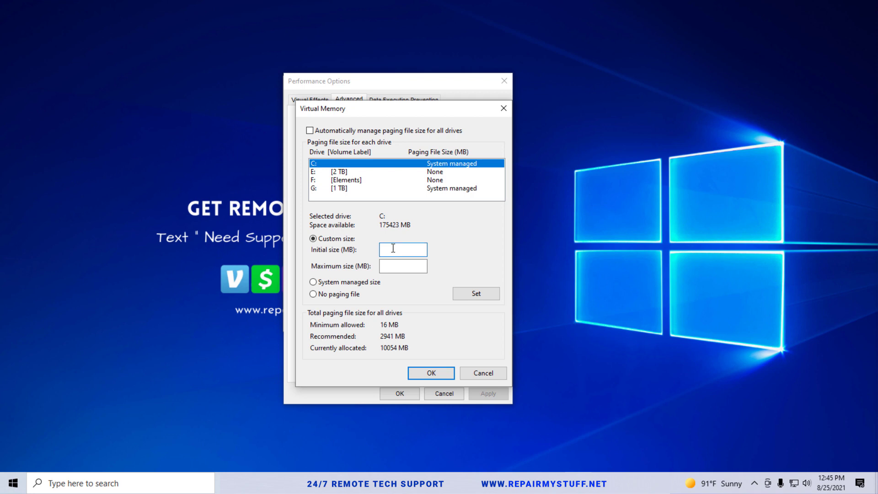
{"action": "type", "text": "2941"}
{"action": "left_click", "coordinate": [405, 265]}
{"action": "type", "text": "294"}
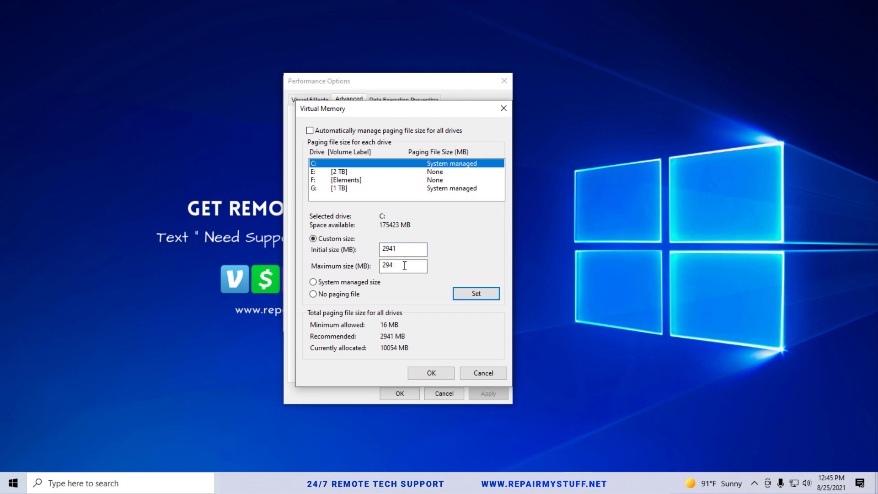
{"action": "type", "text": "1"}
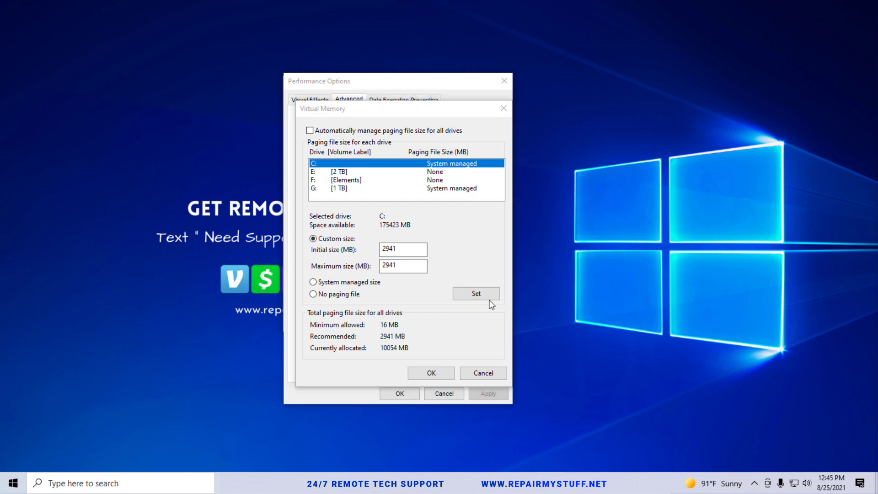
{"action": "left_click", "coordinate": [477, 295]}
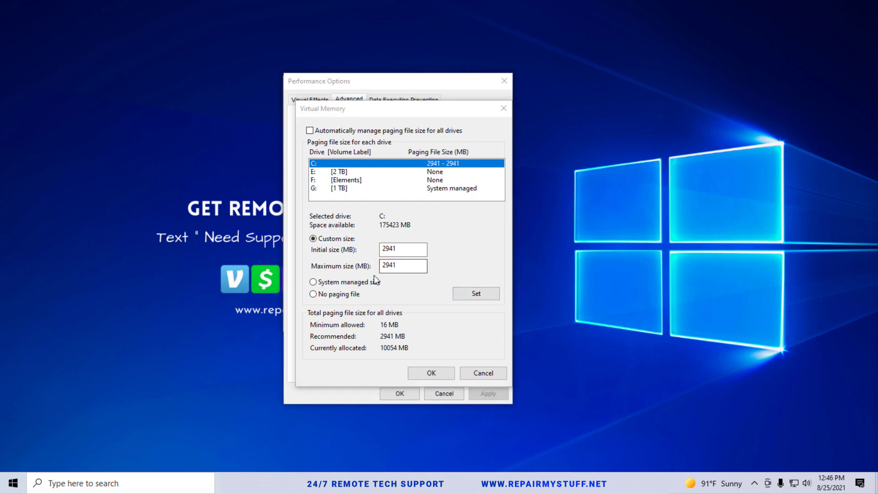
{"action": "left_click", "coordinate": [431, 373]}
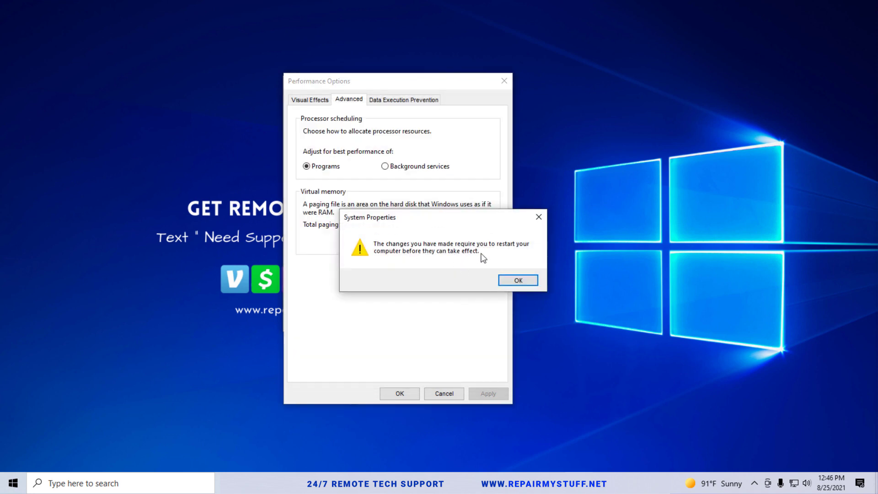
Acknowledge the restart-required notice for the paging file change
{"action": "left_click", "coordinate": [518, 279]}
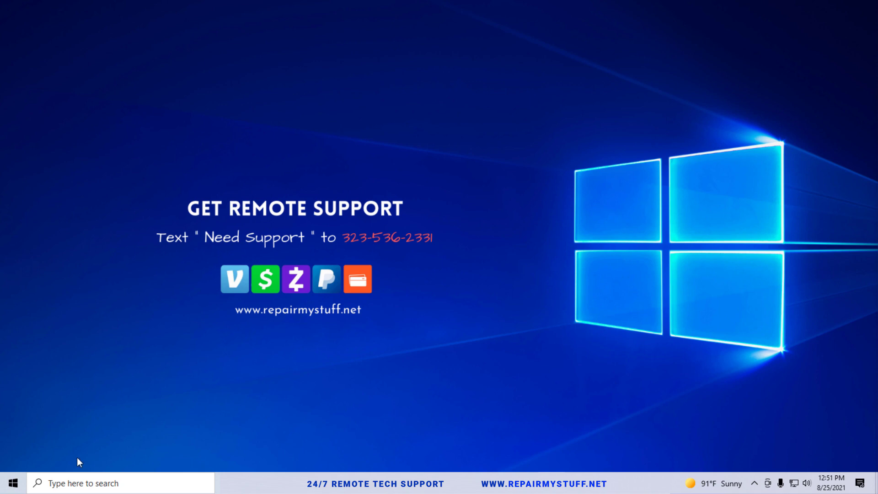
Launch the Local Group Policy Editor via a 'gpedit' search and widen its tree pane
{"action": "left_click", "coordinate": [83, 484]}
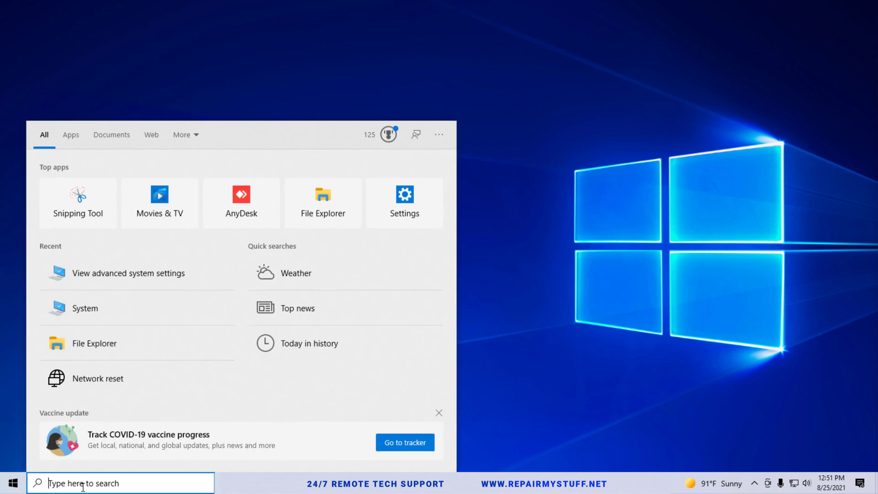
{"action": "type", "text": "gpedit"}
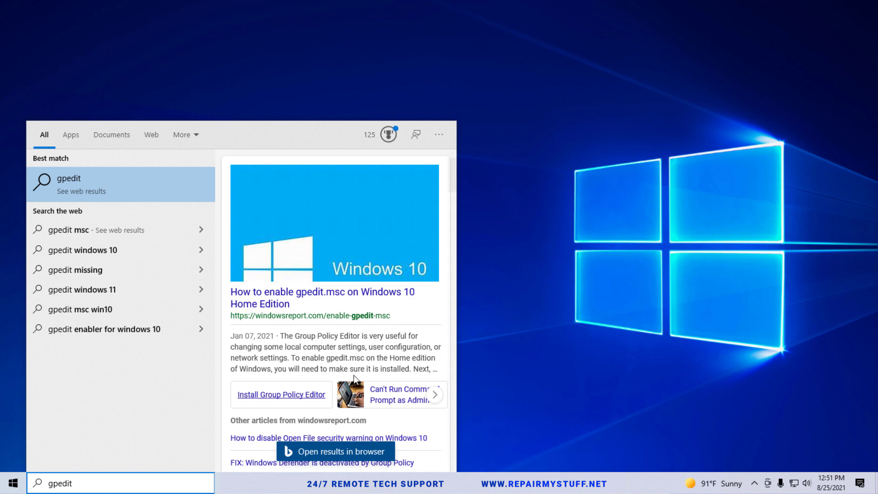
{"action": "left_click", "coordinate": [579, 302]}
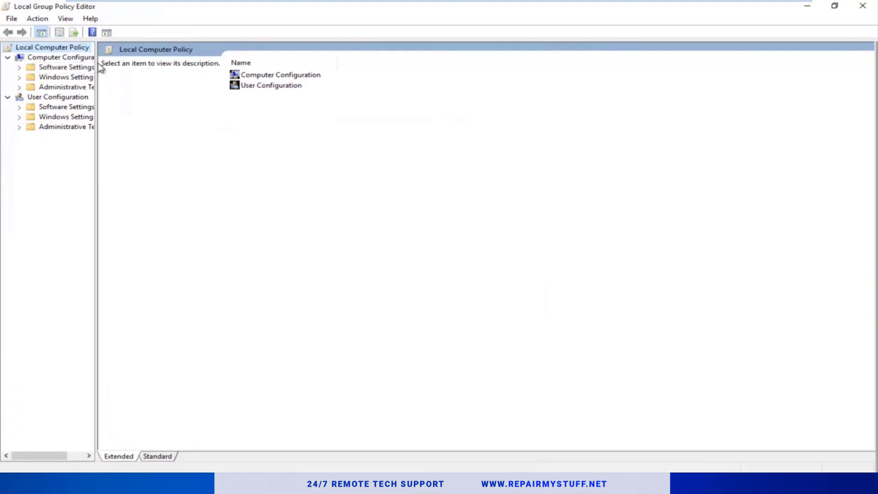
{"action": "left_click_drag", "start_coordinate": [97, 64], "coordinate": [178, 80]}
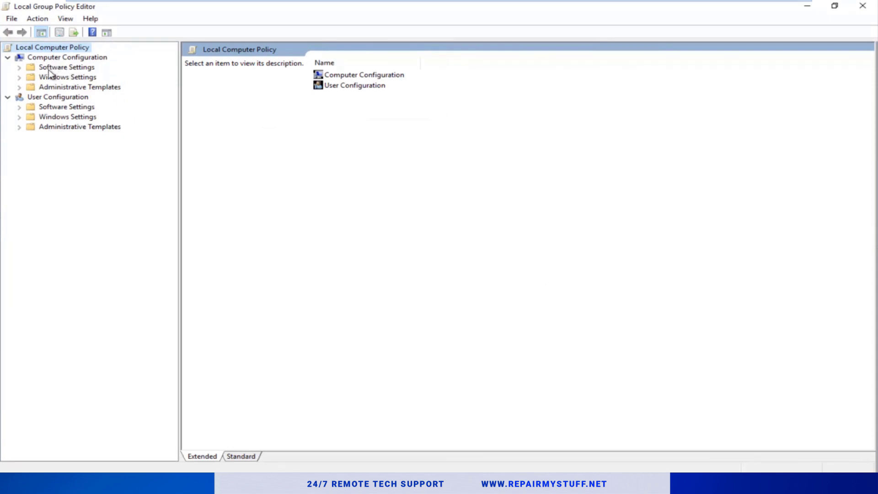
Navigate to Administrative Templates > System > Troubleshooting and Diagnostics > Windows Resource Exhaustion Detection and Resolution
{"action": "left_click", "coordinate": [18, 88]}
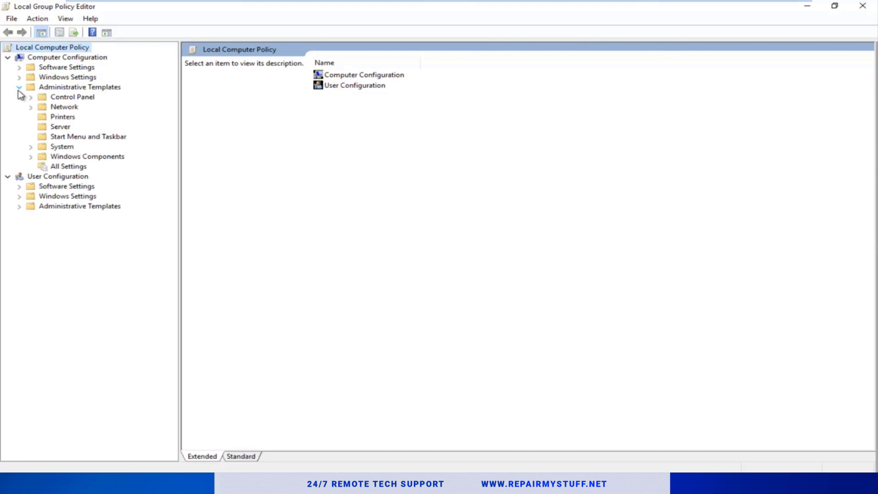
{"action": "left_click", "coordinate": [32, 147]}
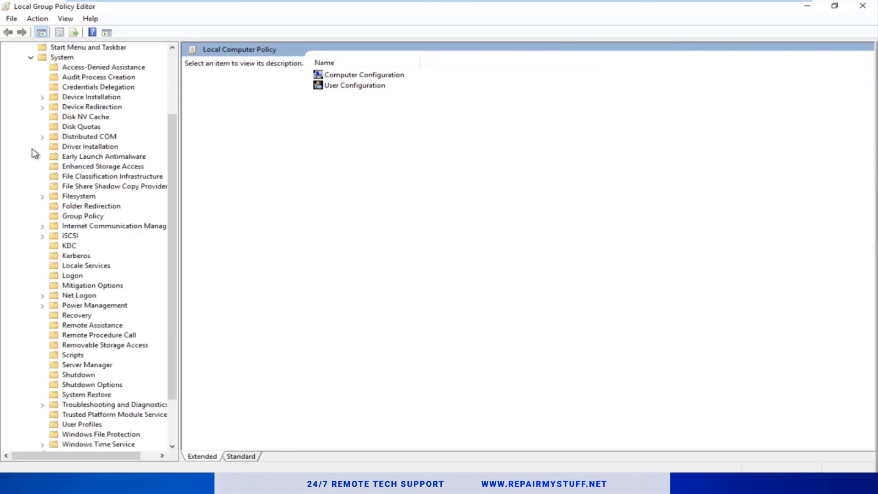
{"action": "left_click", "coordinate": [42, 405]}
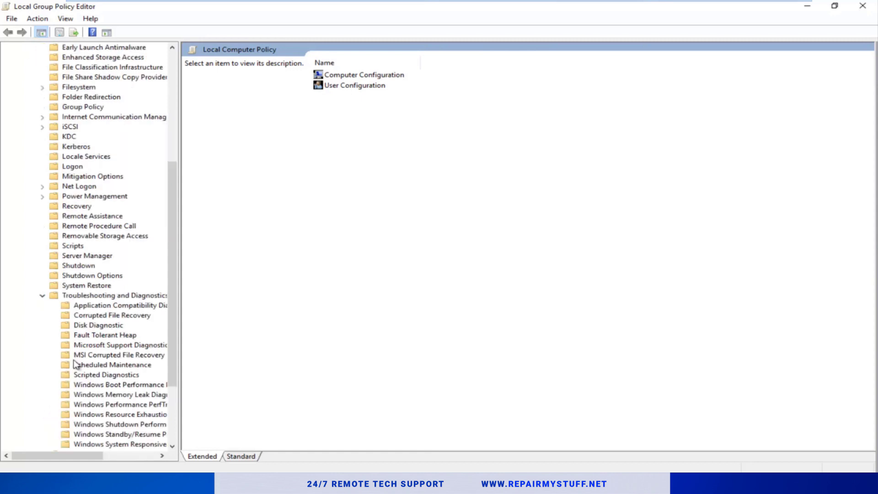
{"action": "scroll", "coordinate": [87, 352], "scroll_direction": "down", "scroll_amount": 2}
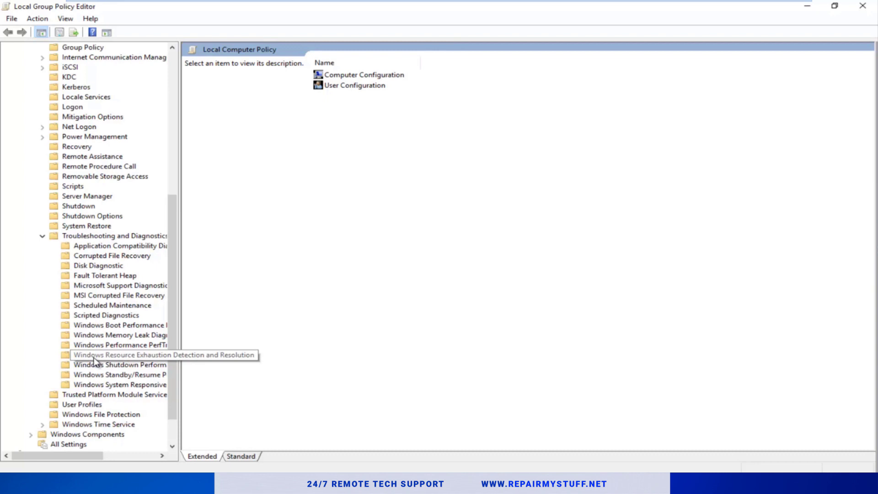
{"action": "left_click", "coordinate": [94, 358]}
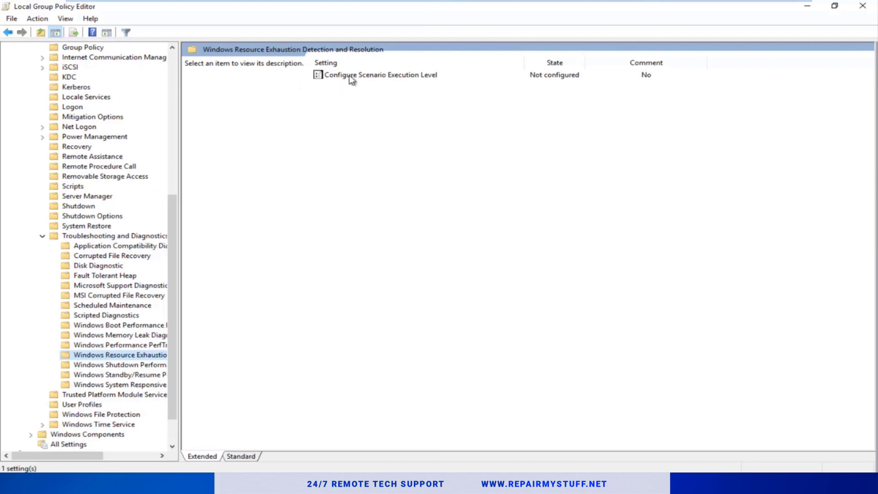
Set the Configure Scenario Execution Level policy to Disabled and apply it
{"action": "left_click", "coordinate": [361, 76]}
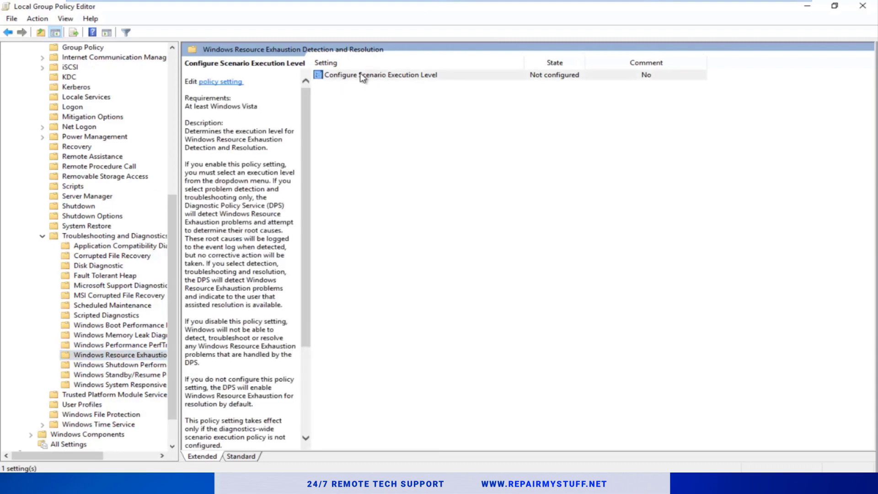
{"action": "double_click", "coordinate": [361, 76]}
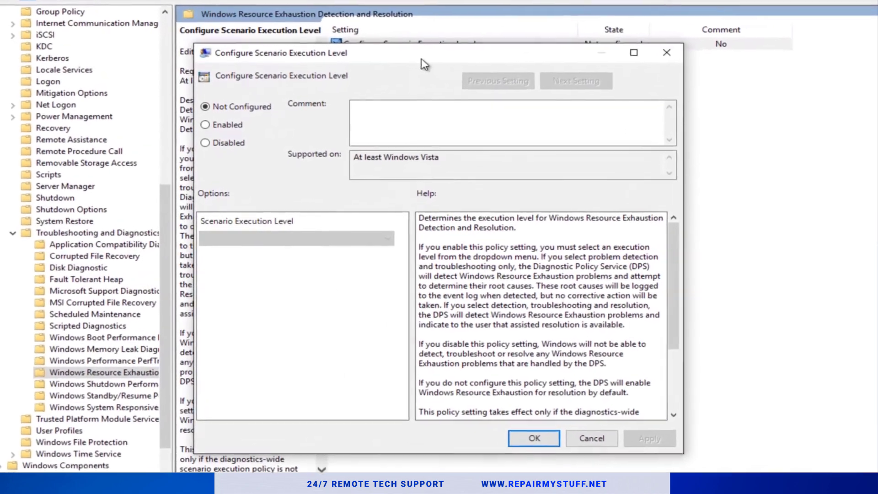
{"action": "left_click", "coordinate": [206, 142]}
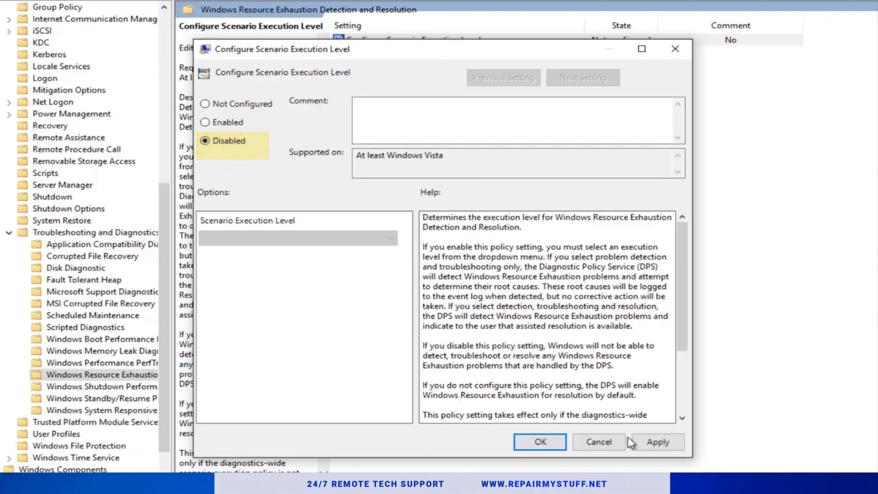
{"action": "left_click", "coordinate": [657, 442]}
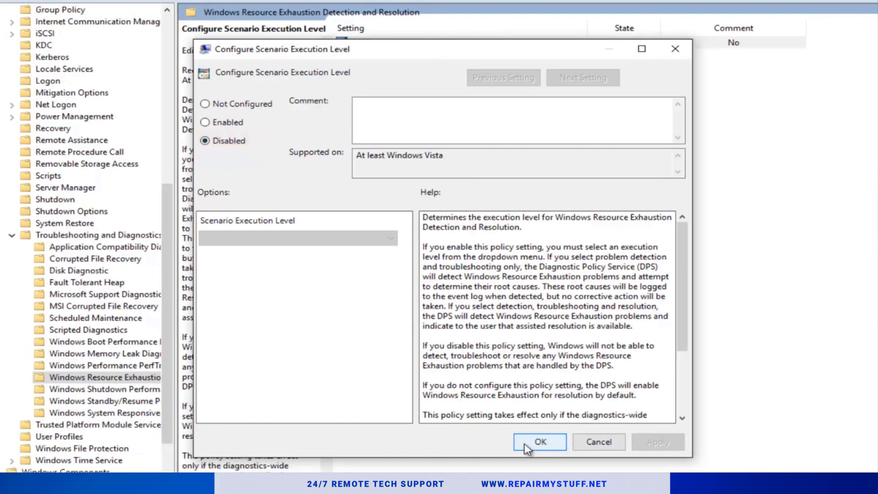
{"action": "left_click", "coordinate": [525, 443]}
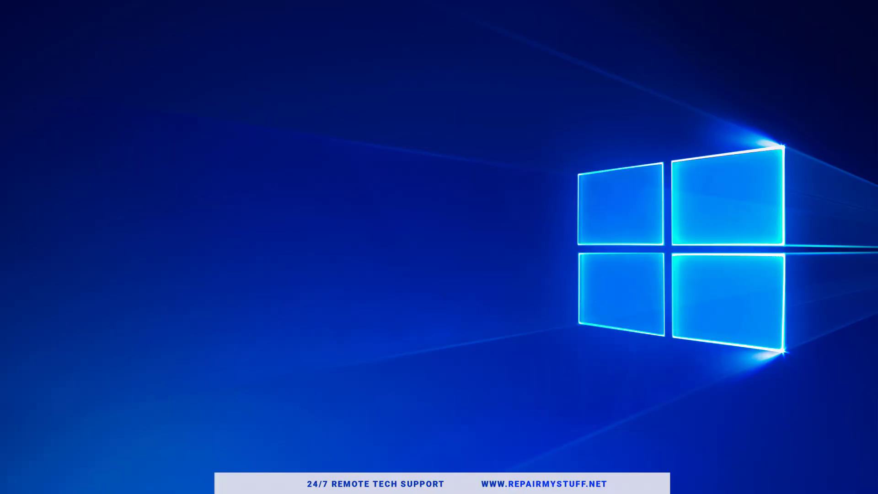